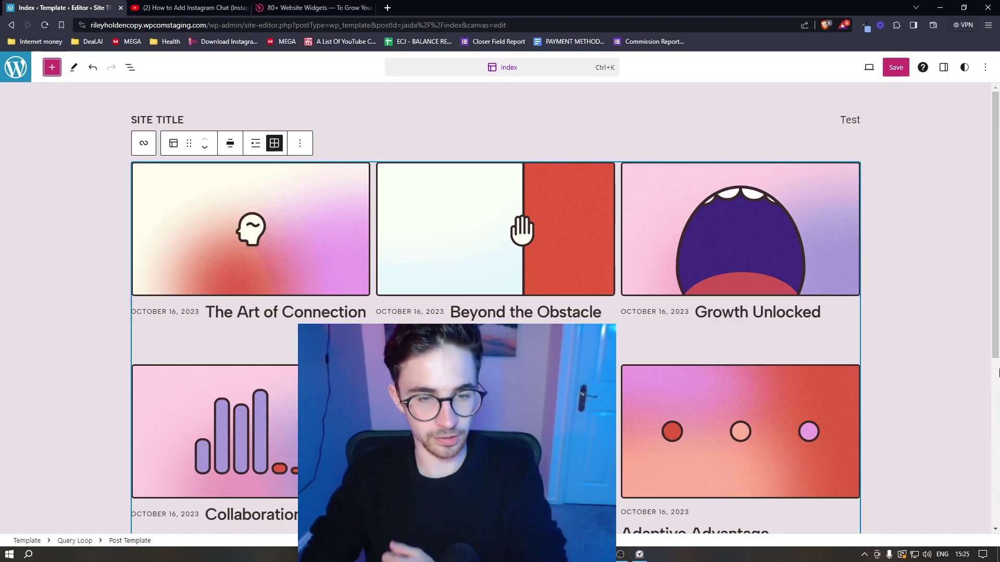
Step: Bring up the YouTube tutorial video and scroll to the description's Elfsight sign-up link
{"action": "left_click", "coordinate": [218, 7]}
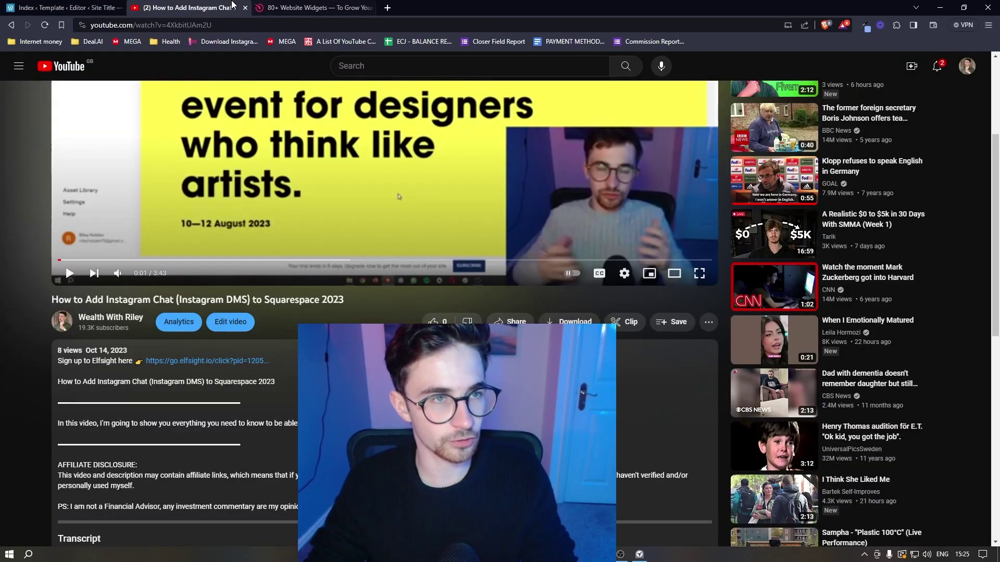
{"action": "scroll", "coordinate": [282, 231], "scroll_direction": "down", "scroll_amount": 1}
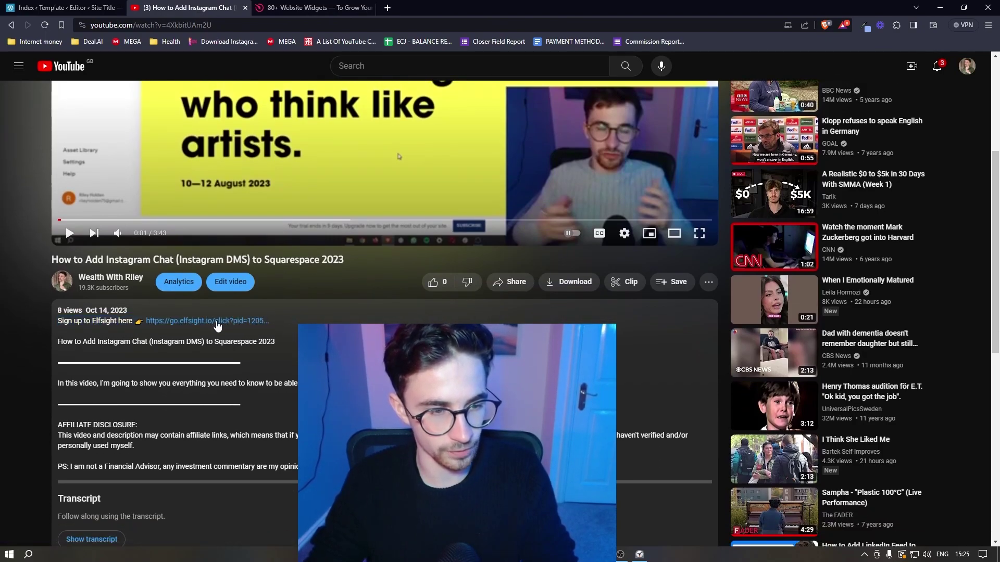
{"action": "left_click", "coordinate": [312, 7]}
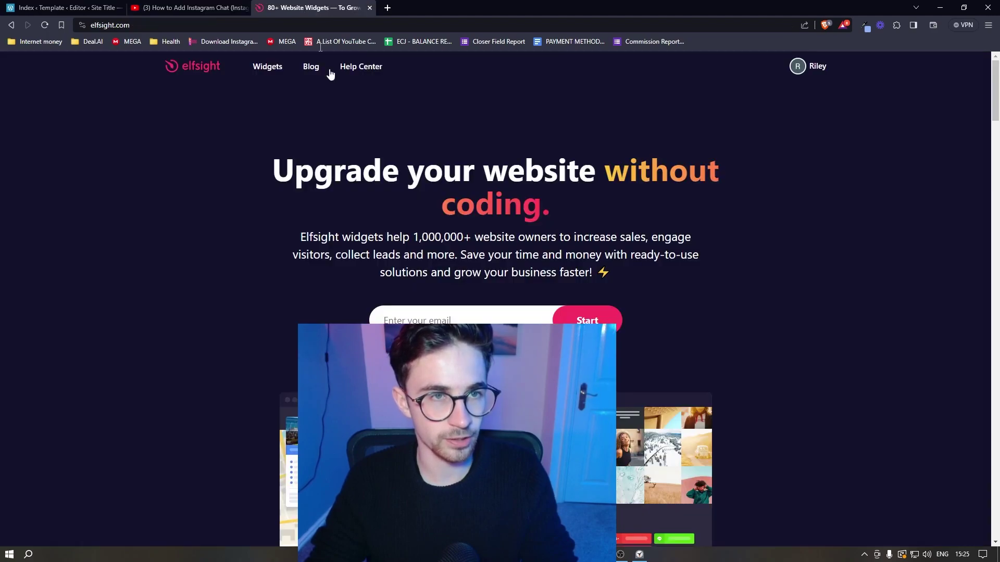
{"action": "left_click_drag", "start_coordinate": [273, 174], "coordinate": [681, 202]}
{"action": "left_click", "coordinate": [709, 261]}
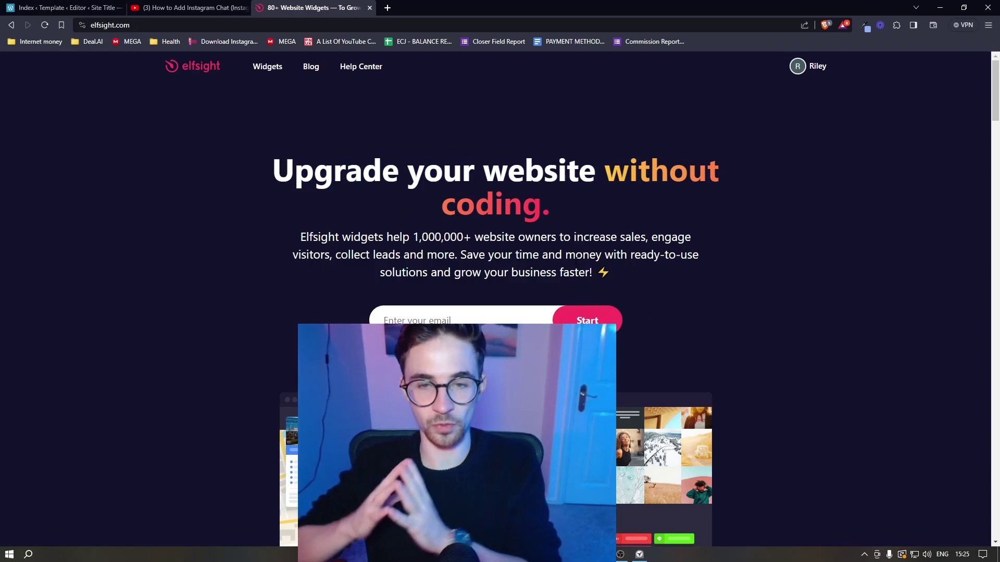
{"action": "left_click", "coordinate": [62, 7]}
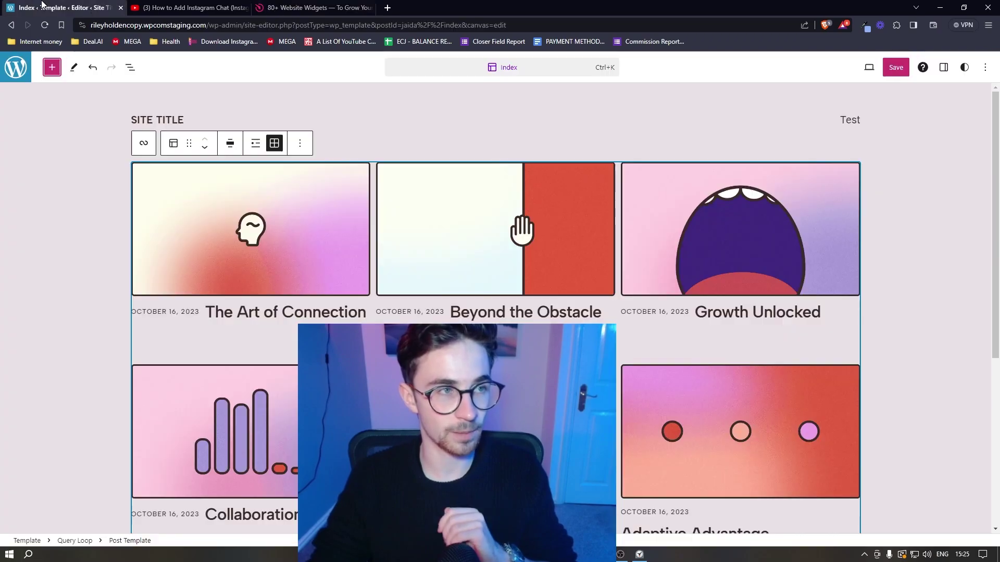
{"action": "left_click", "coordinate": [956, 331]}
{"action": "left_click", "coordinate": [315, 7]}
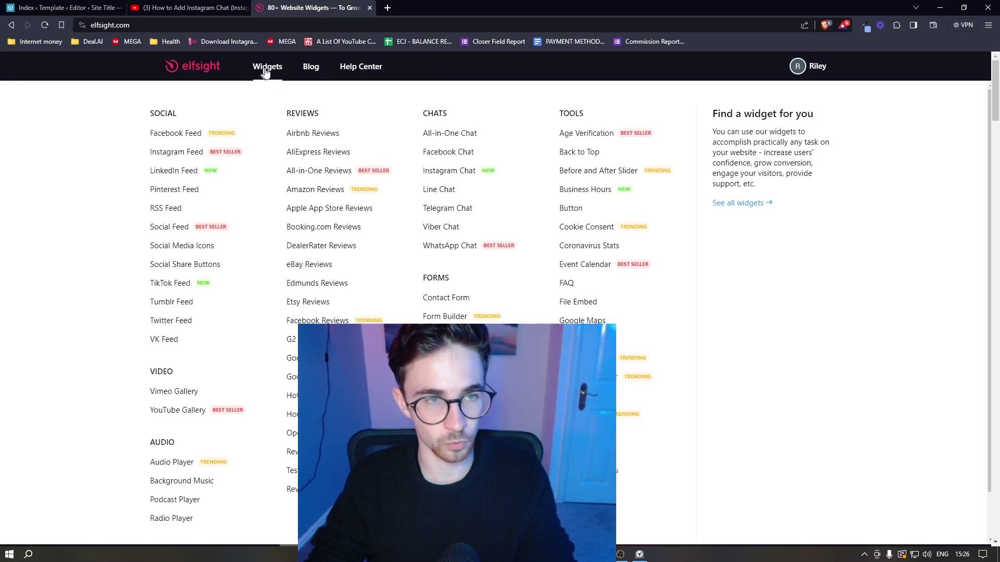
Step: Browse Elfsight's widget catalogue and search 'weather' to isolate the Weather widget
{"action": "left_click", "coordinate": [265, 72]}
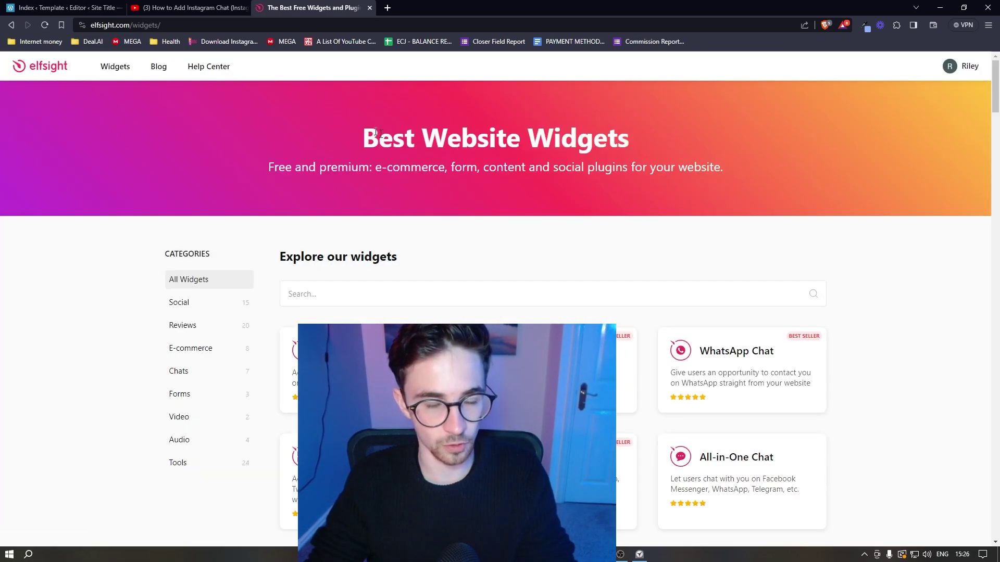
{"action": "scroll", "coordinate": [897, 365], "scroll_direction": "down", "scroll_amount": 15}
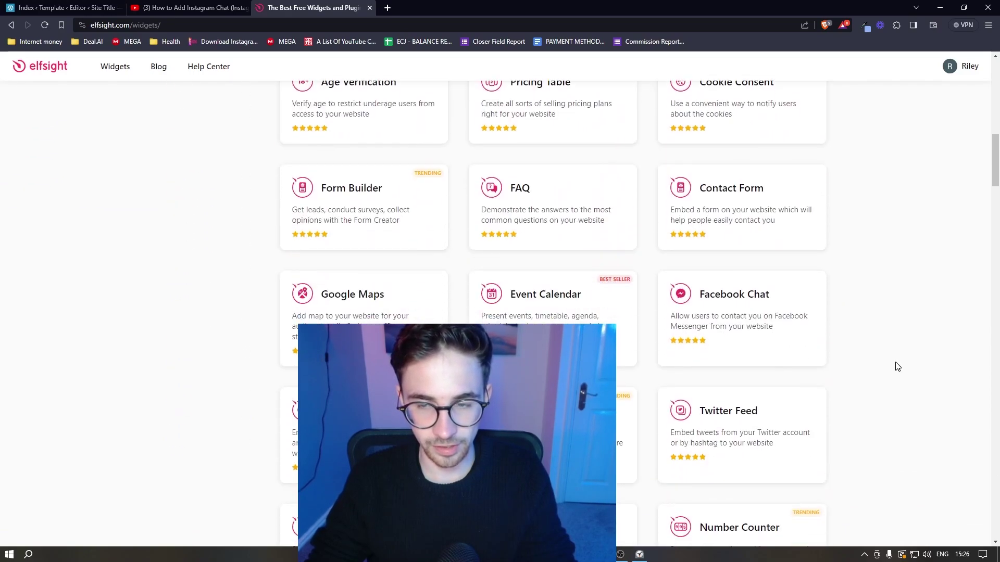
{"action": "scroll", "coordinate": [898, 367], "scroll_direction": "down", "scroll_amount": 8}
{"action": "scroll", "coordinate": [897, 367], "scroll_direction": "up", "scroll_amount": 18}
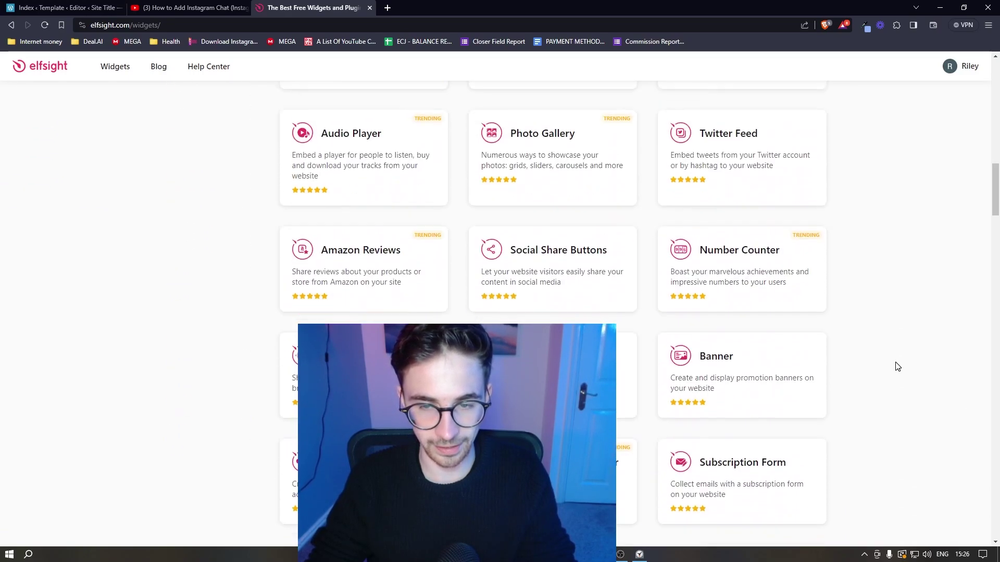
{"action": "scroll", "coordinate": [896, 365], "scroll_direction": "up", "scroll_amount": 5}
{"action": "scroll", "coordinate": [344, 248], "scroll_direction": "down", "scroll_amount": 1}
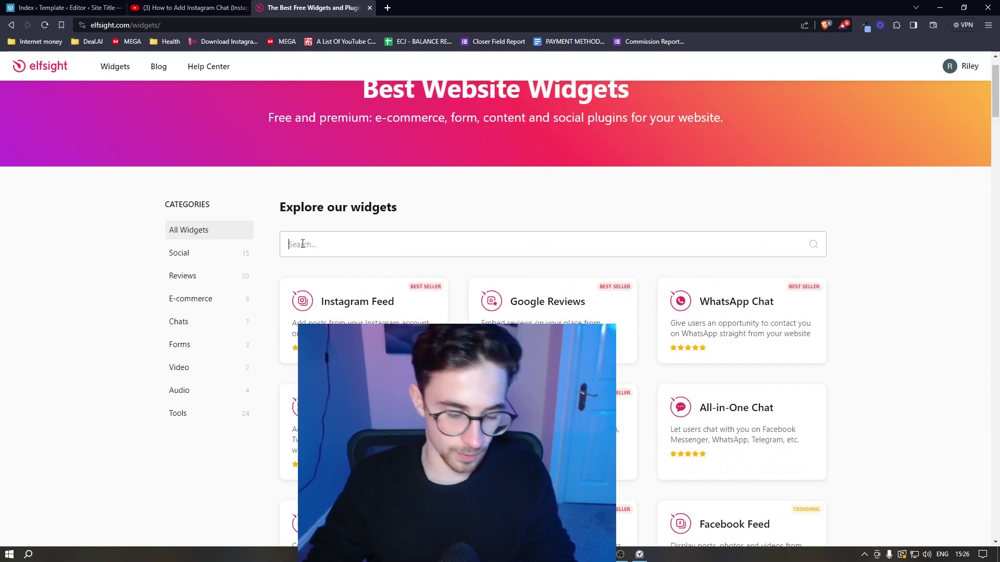
{"action": "type", "text": "weather"}
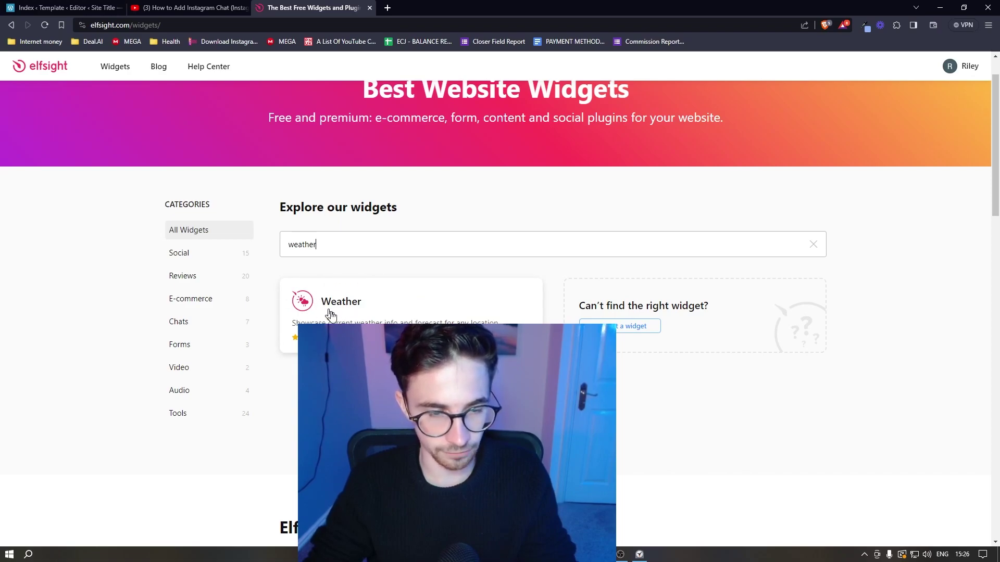
Step: Open the Weather widget page and preview the Detailed Forecast 2 and 3 templates
{"action": "left_click", "coordinate": [361, 309]}
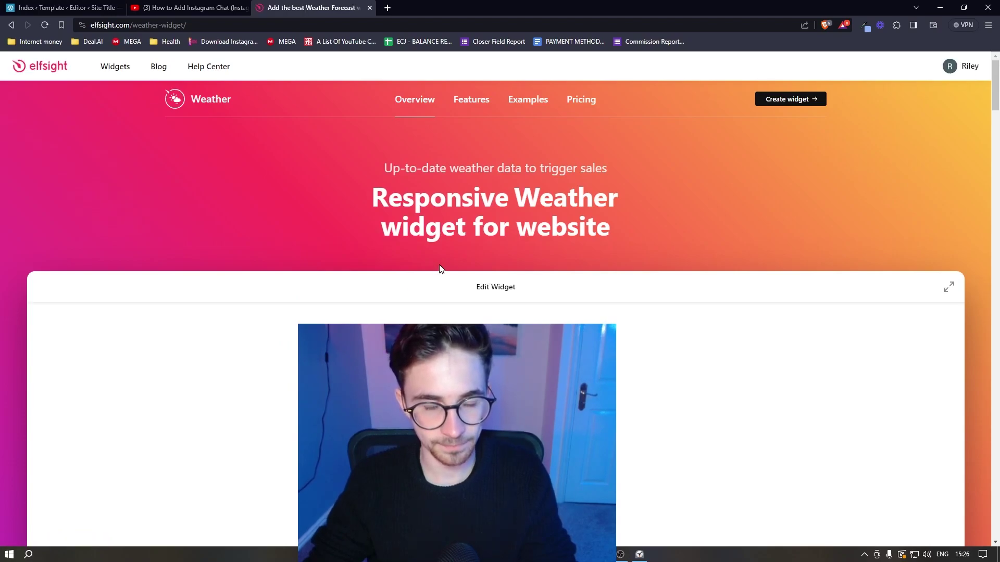
{"action": "scroll", "coordinate": [441, 268], "scroll_direction": "down", "scroll_amount": 1}
{"action": "scroll", "coordinate": [441, 269], "scroll_direction": "down", "scroll_amount": 3}
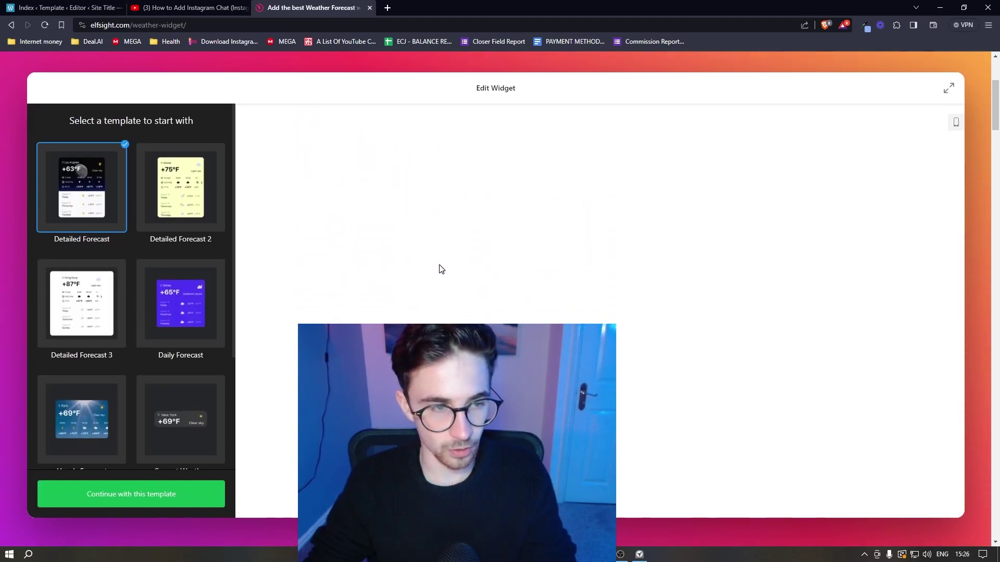
{"action": "left_click", "coordinate": [201, 205]}
{"action": "left_click", "coordinate": [81, 297]}
Step: Preview Daily, Current Weather, Hourly and Current Weather 2 templates, then pick Detailed Forecast
{"action": "scroll", "coordinate": [130, 261], "scroll_direction": "down", "scroll_amount": 2}
{"action": "left_click", "coordinate": [180, 182]}
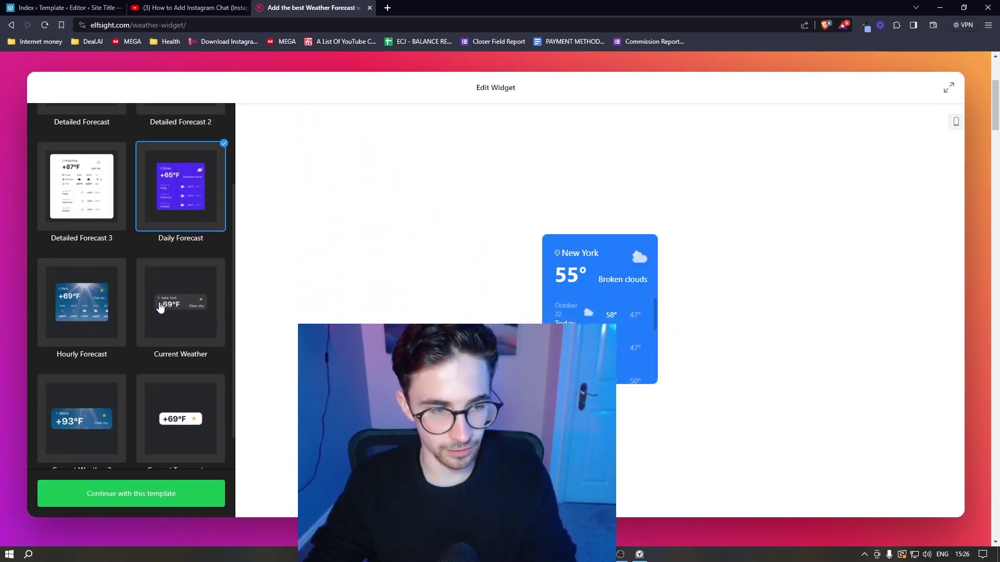
{"action": "left_click", "coordinate": [180, 299]}
{"action": "left_click", "coordinate": [56, 313]}
{"action": "scroll", "coordinate": [68, 334], "scroll_direction": "down", "scroll_amount": 1}
{"action": "left_click", "coordinate": [85, 357]}
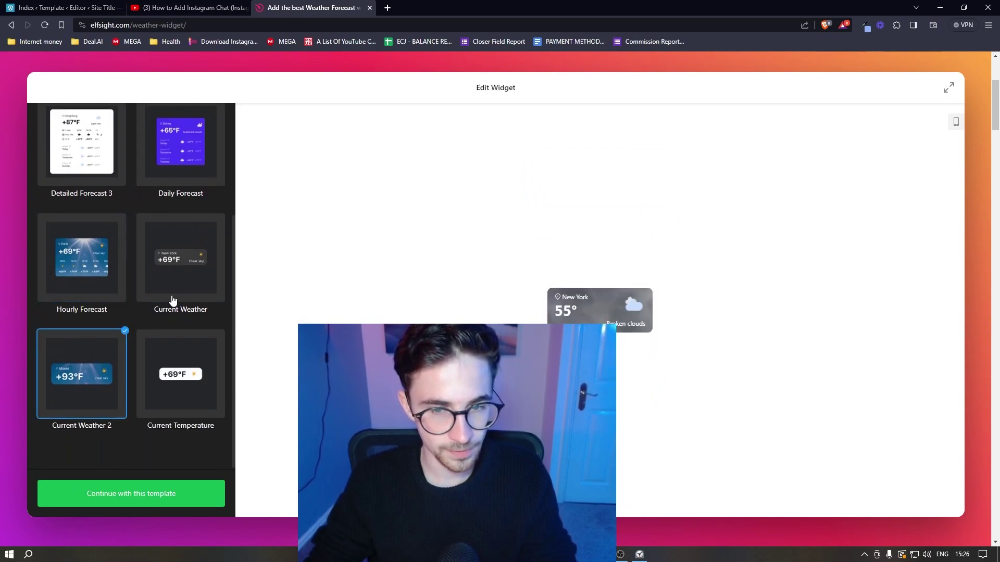
{"action": "scroll", "coordinate": [171, 294], "scroll_direction": "up", "scroll_amount": 2}
{"action": "scroll", "coordinate": [171, 300], "scroll_direction": "up", "scroll_amount": 1}
{"action": "left_click", "coordinate": [102, 208]}
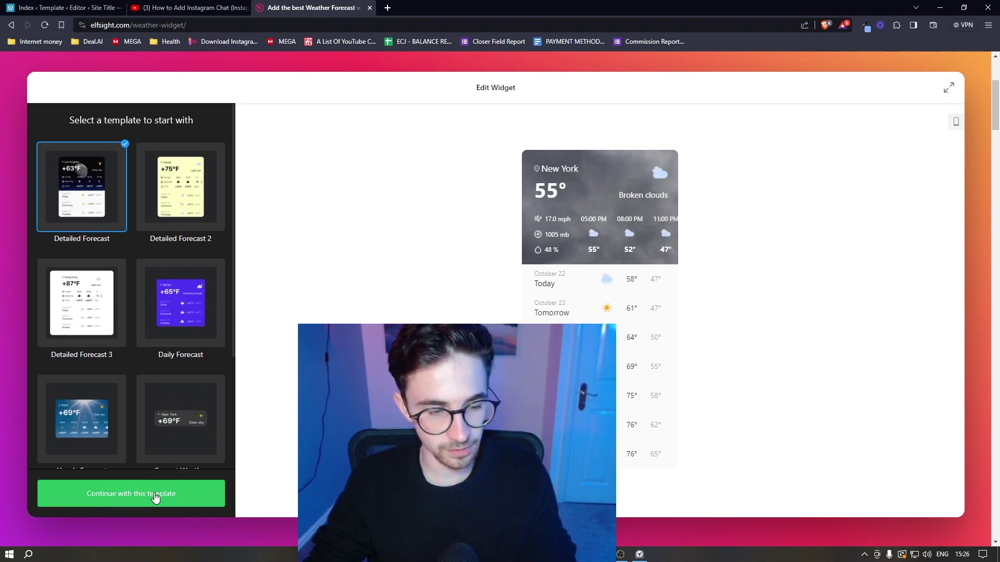
Step: Continue with Detailed Forecast and fix the widget's location to London, then view Settings
{"action": "left_click", "coordinate": [139, 497]}
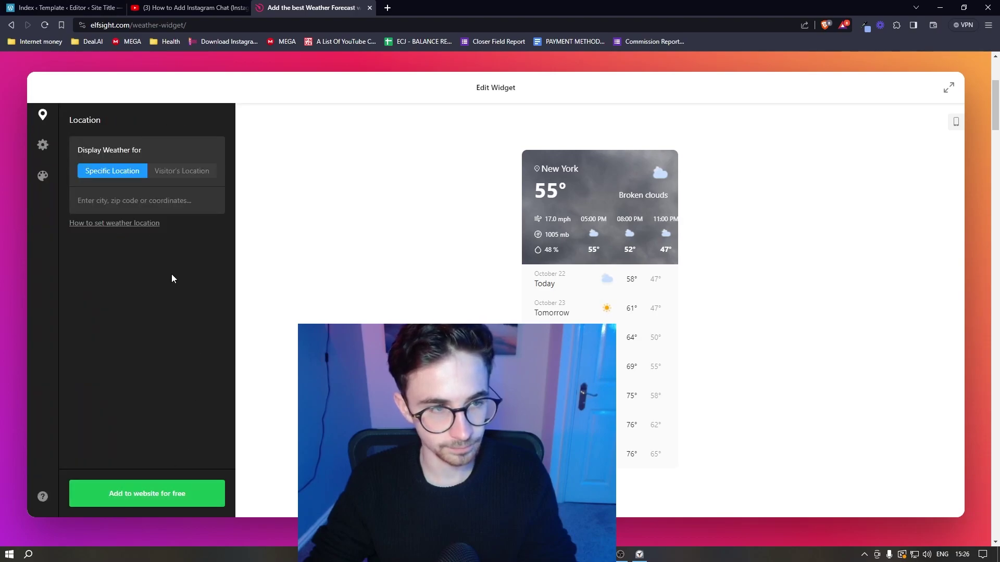
{"action": "left_click", "coordinate": [137, 201]}
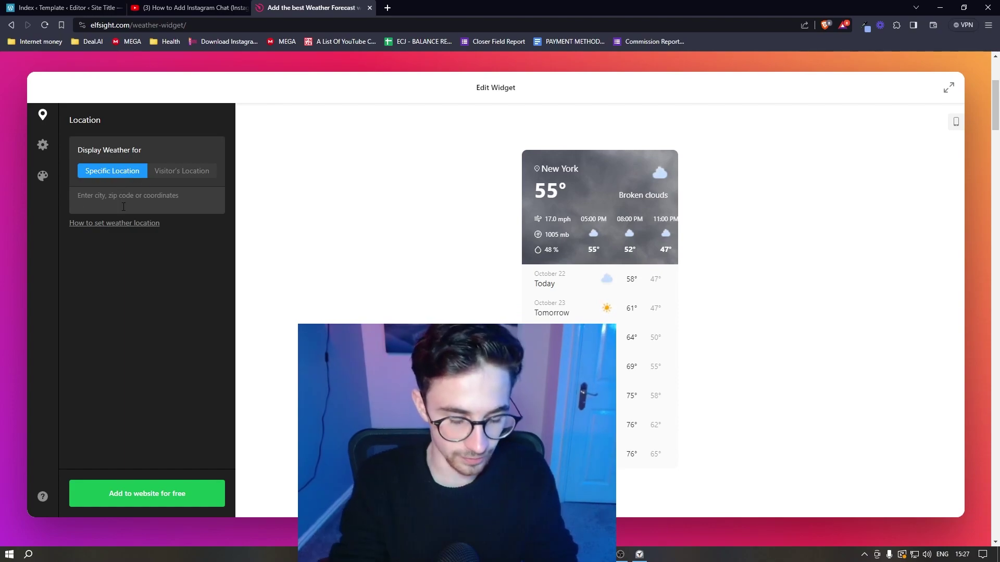
{"action": "type", "text": "london"}
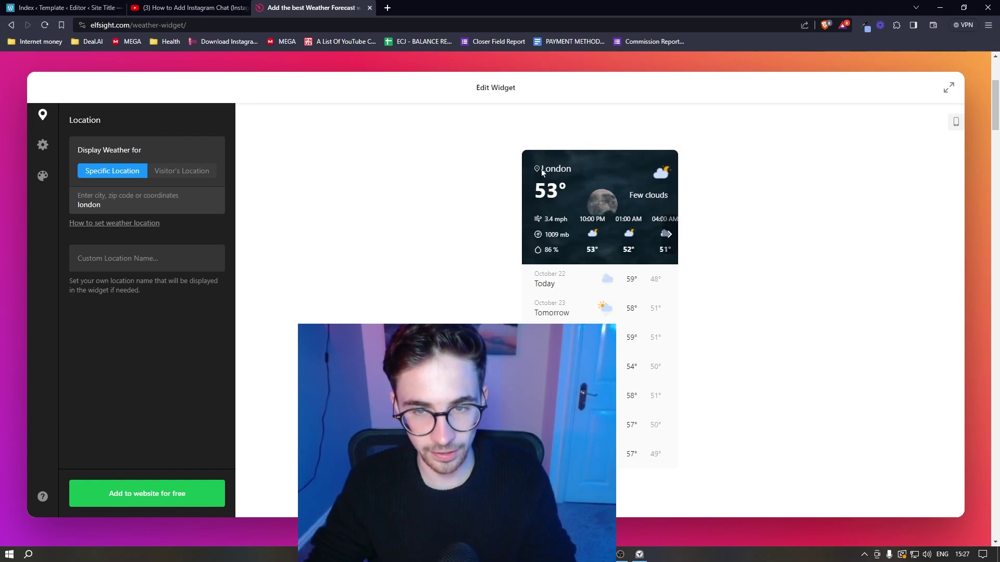
{"action": "left_click", "coordinate": [165, 172]}
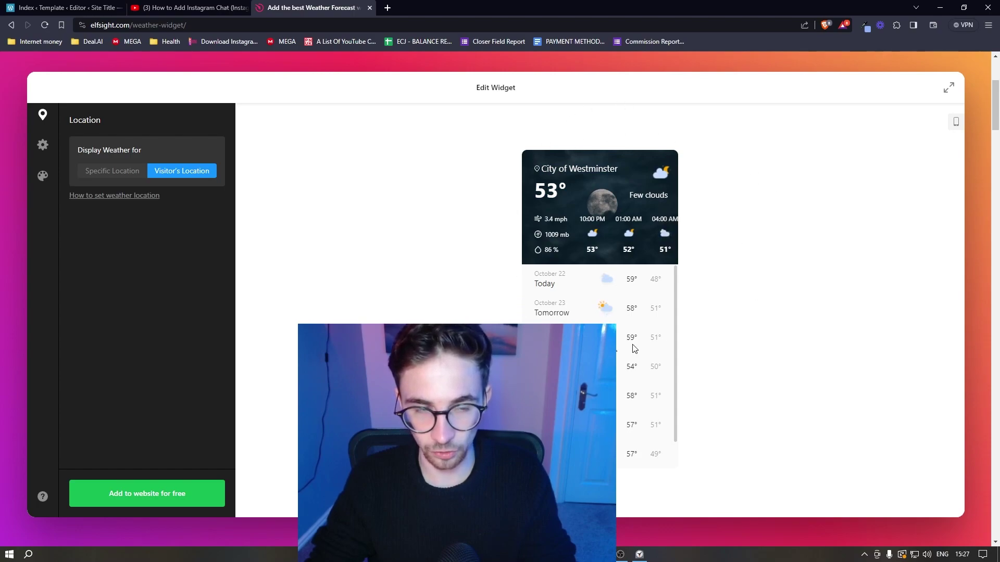
{"action": "left_click", "coordinate": [111, 173]}
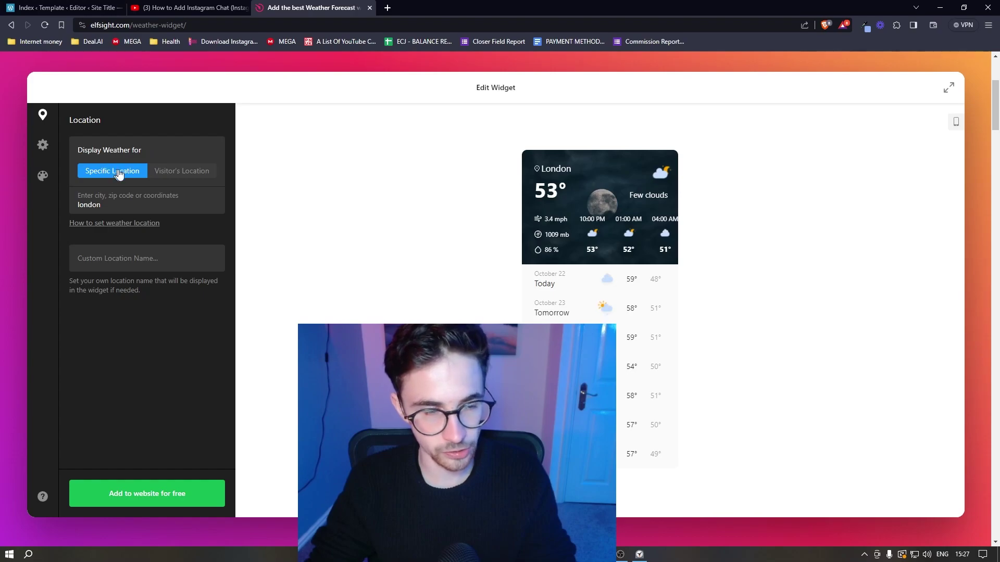
{"action": "left_click", "coordinate": [43, 151]}
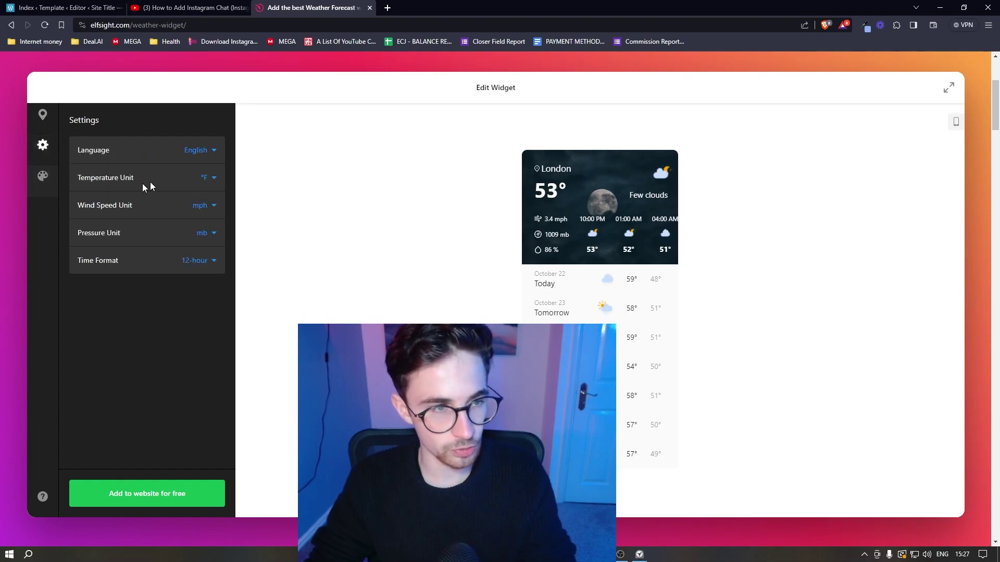
Step: Check the temperature unit choices in the widget's settings
{"action": "left_click", "coordinate": [206, 177]}
{"action": "scroll", "coordinate": [211, 170], "scroll_direction": "down", "scroll_amount": 2}
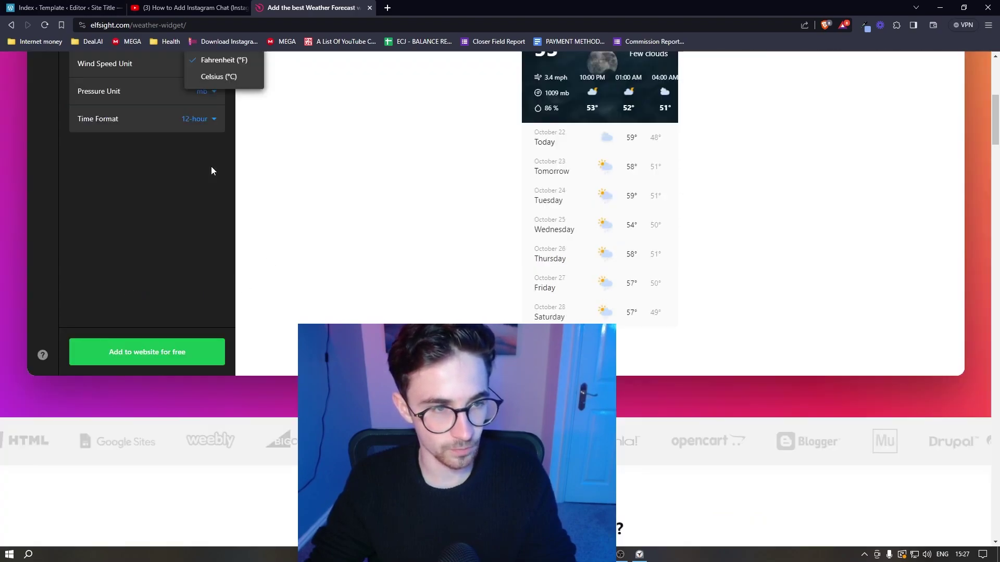
{"action": "scroll", "coordinate": [221, 157], "scroll_direction": "up", "scroll_amount": 1}
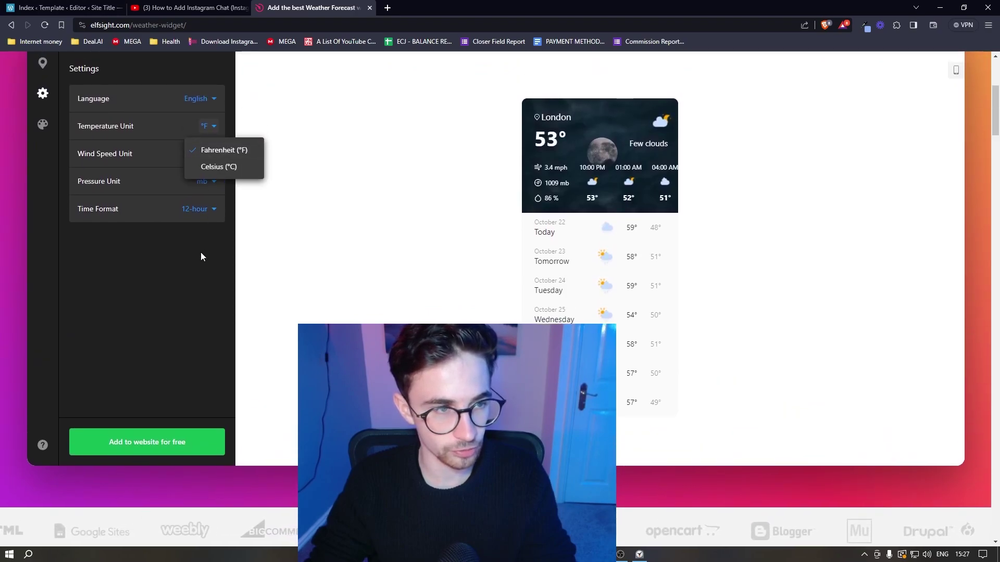
{"action": "scroll", "coordinate": [201, 252], "scroll_direction": "up", "scroll_amount": 1}
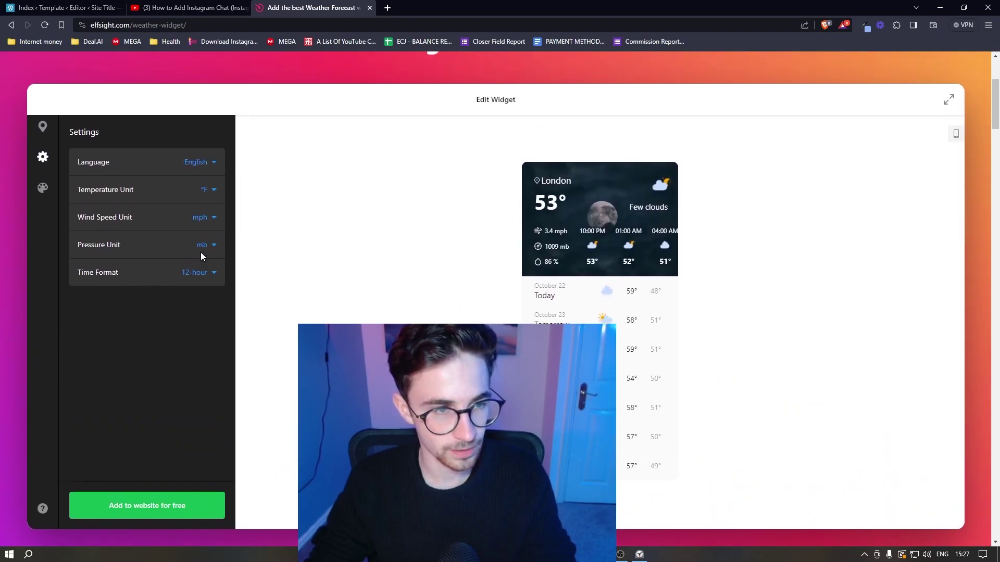
Step: Cycle through the Style layouts, keep the Detailed Forecast layout, and return to Location
{"action": "left_click", "coordinate": [44, 208]}
{"action": "right_click", "coordinate": [188, 201]}
{"action": "left_click", "coordinate": [217, 209]}
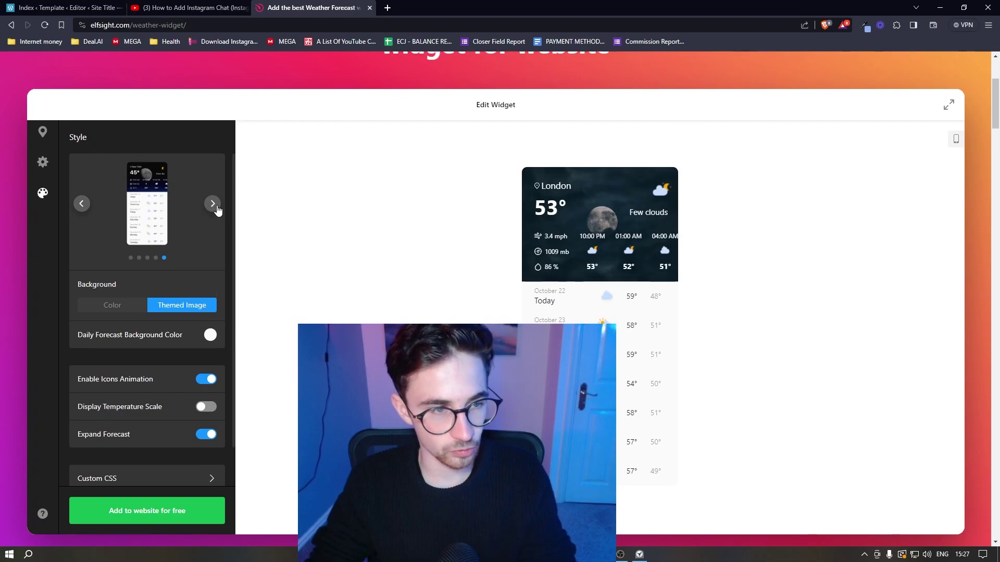
{"action": "left_click", "coordinate": [213, 204]}
{"action": "left_click", "coordinate": [213, 204]}
{"action": "left_click", "coordinate": [213, 204]}
{"action": "left_click", "coordinate": [213, 204]}
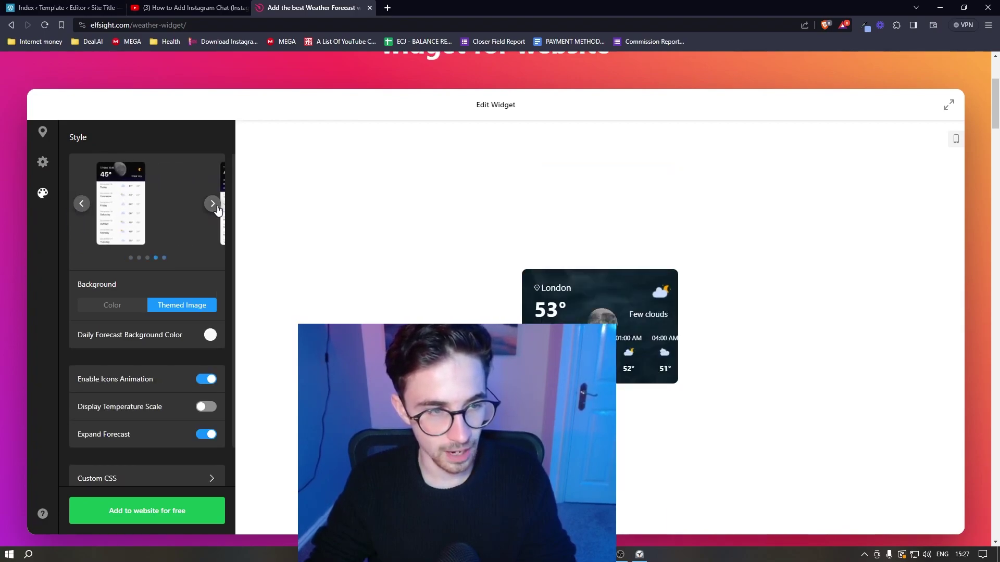
{"action": "scroll", "coordinate": [162, 313], "scroll_direction": "down", "scroll_amount": 3}
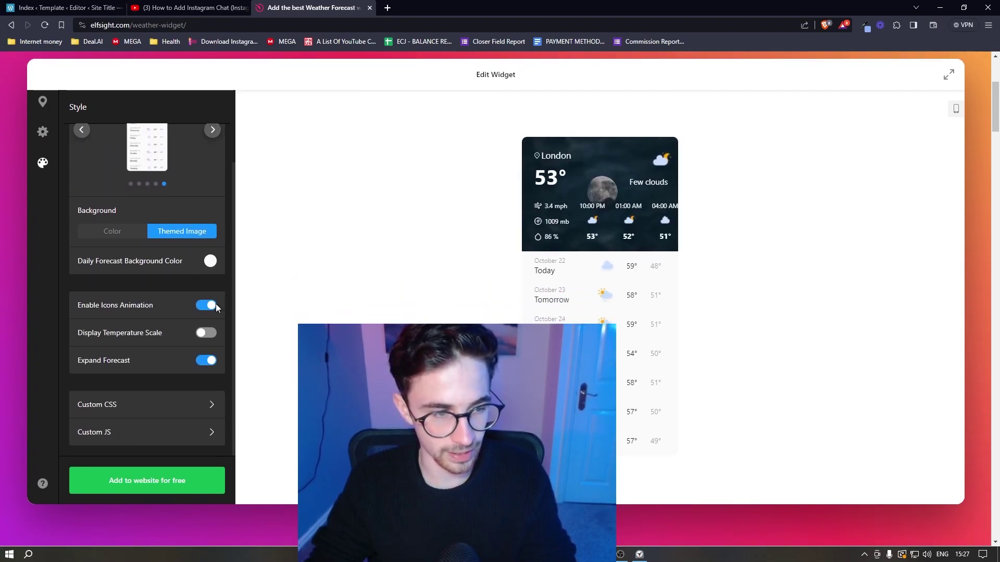
{"action": "scroll", "coordinate": [189, 292], "scroll_direction": "up", "scroll_amount": 1}
{"action": "left_click", "coordinate": [42, 131]}
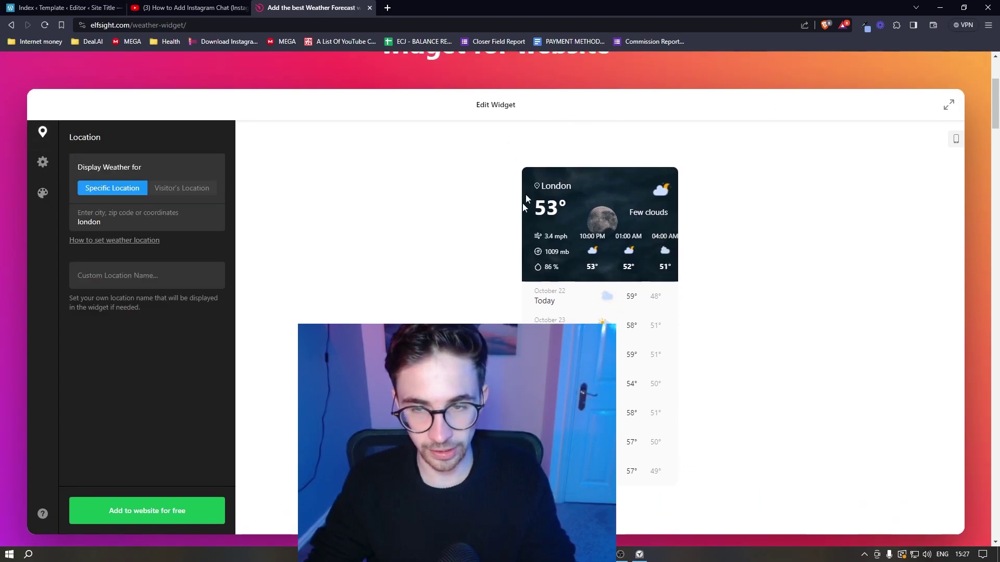
Step: Add the London weather widget to a website for free, opening it in the dashboard editor
{"action": "left_click", "coordinate": [161, 512]}
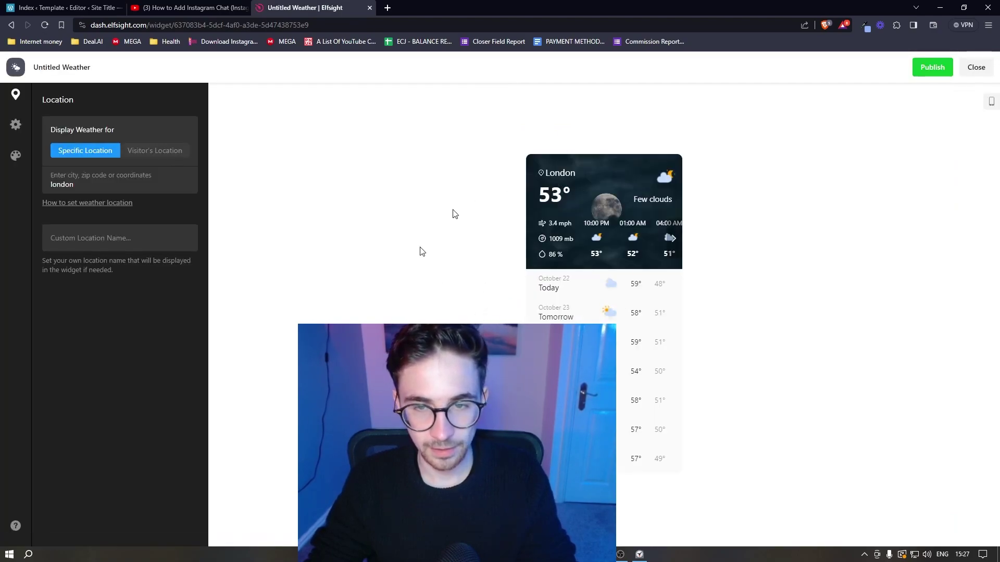
Step: Publish the widget and, after comparing Basic, Premium and Free plans, choose the Free plan
{"action": "left_click", "coordinate": [932, 68]}
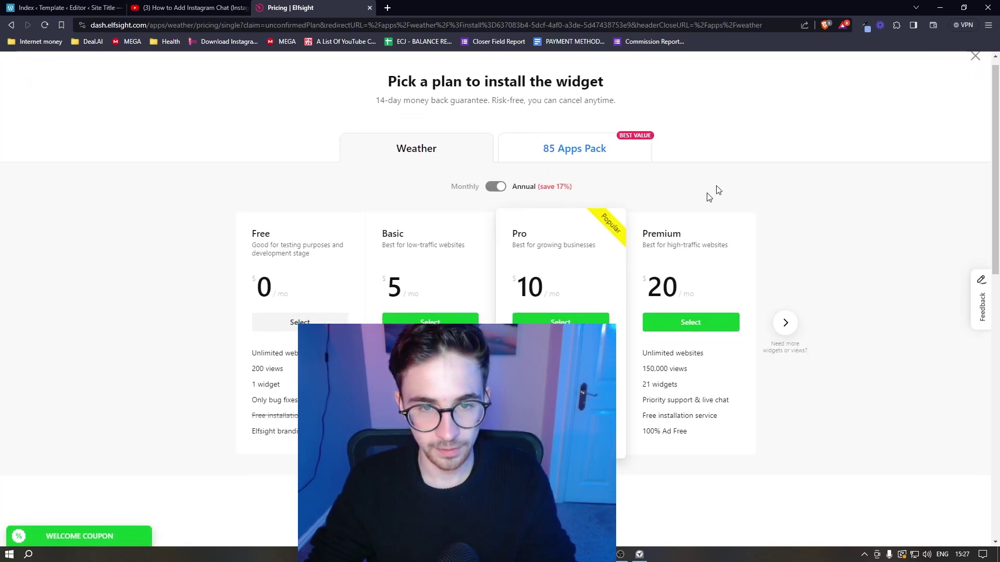
{"action": "scroll", "coordinate": [710, 192], "scroll_direction": "down", "scroll_amount": 1}
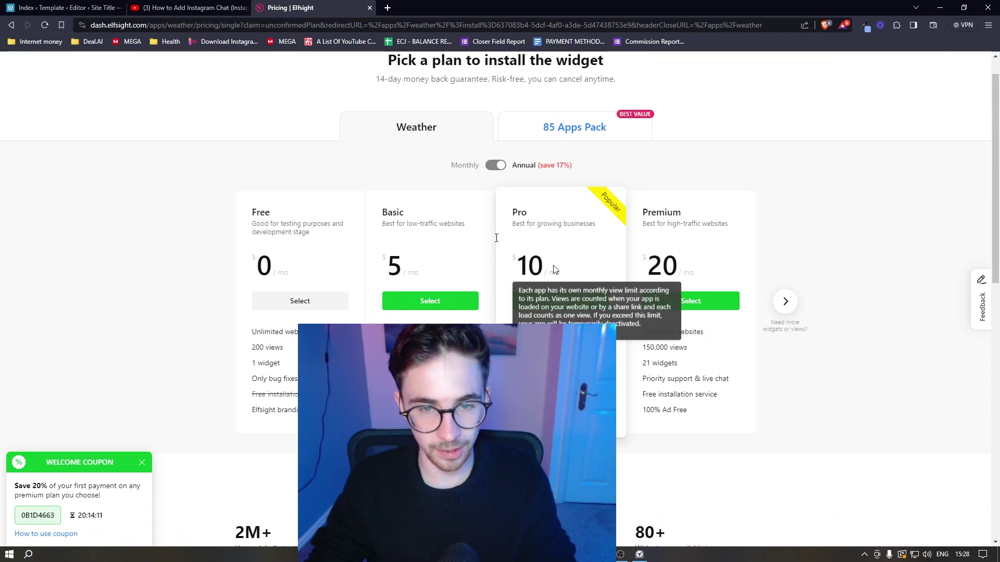
{"action": "left_click_drag", "start_coordinate": [373, 214], "coordinate": [422, 214]}
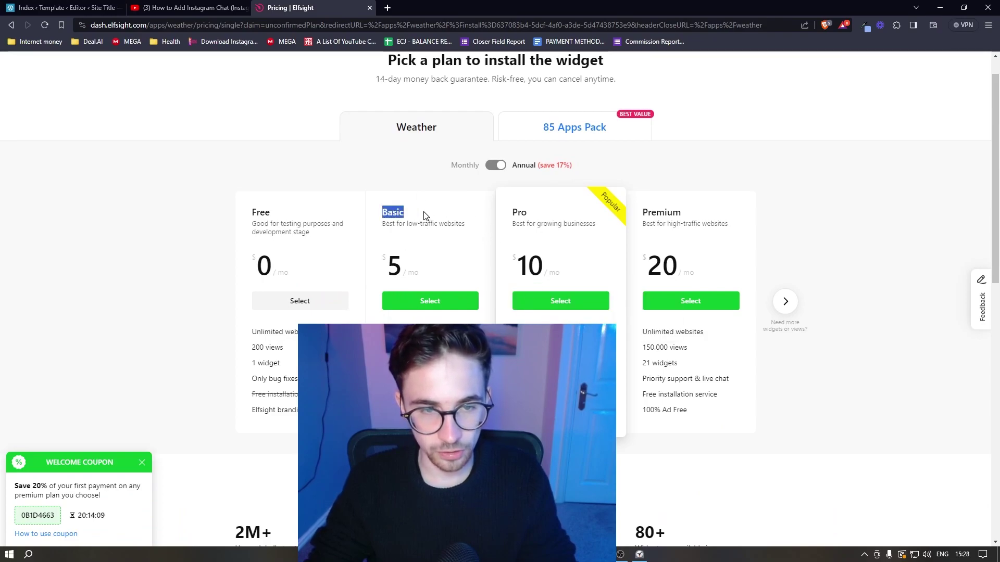
{"action": "left_click", "coordinate": [503, 213]}
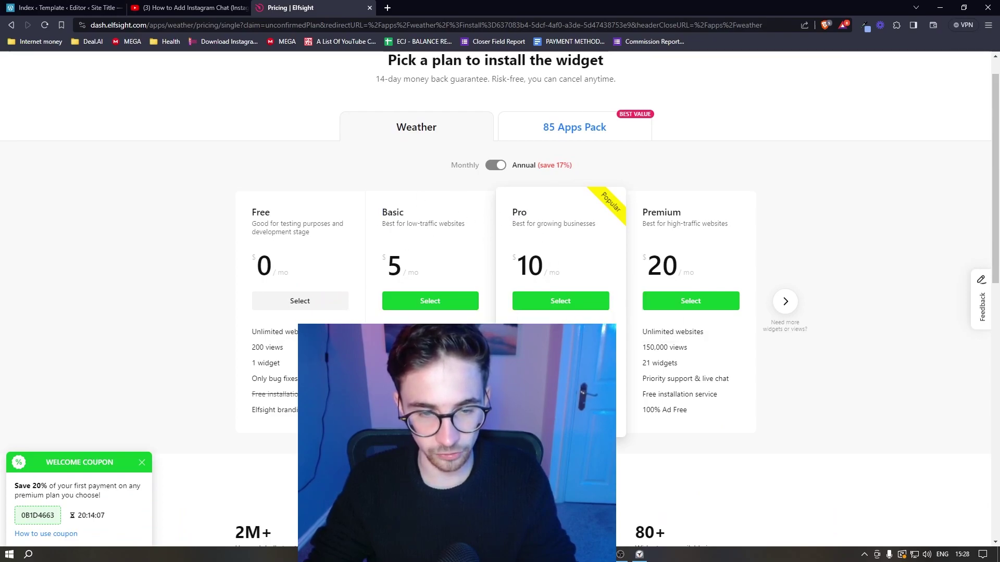
{"action": "double_click", "coordinate": [653, 347]}
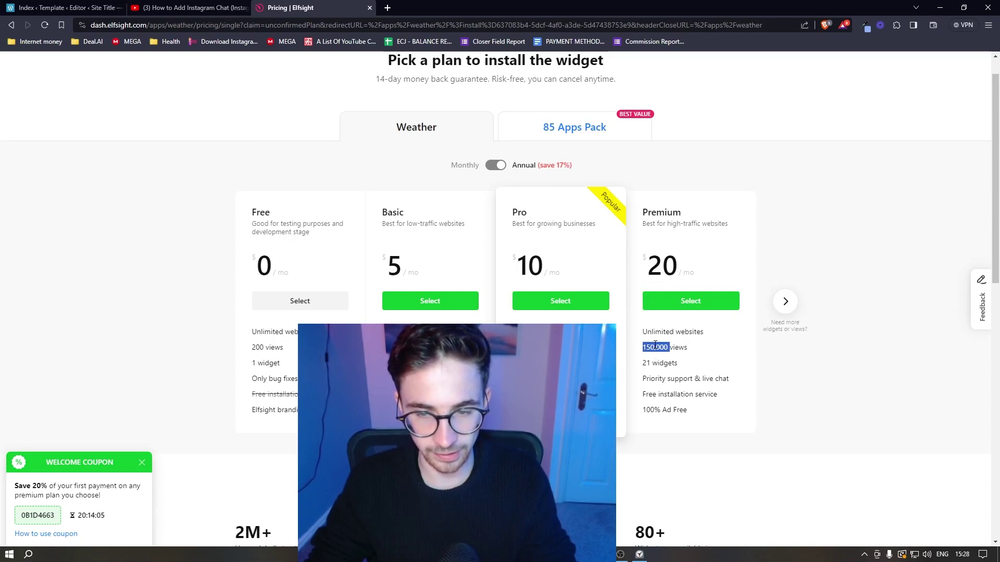
{"action": "left_click", "coordinate": [715, 406]}
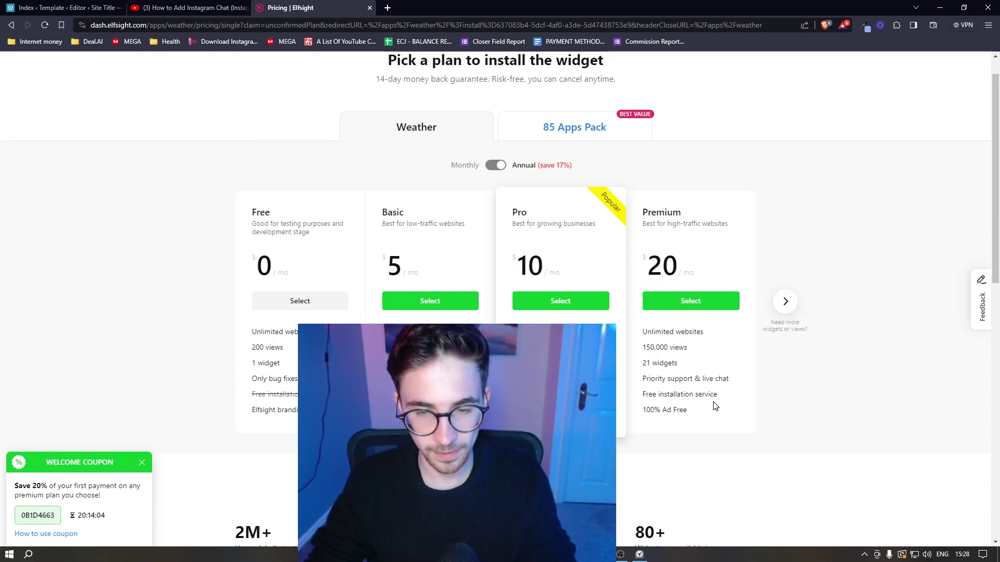
{"action": "double_click", "coordinate": [260, 213]}
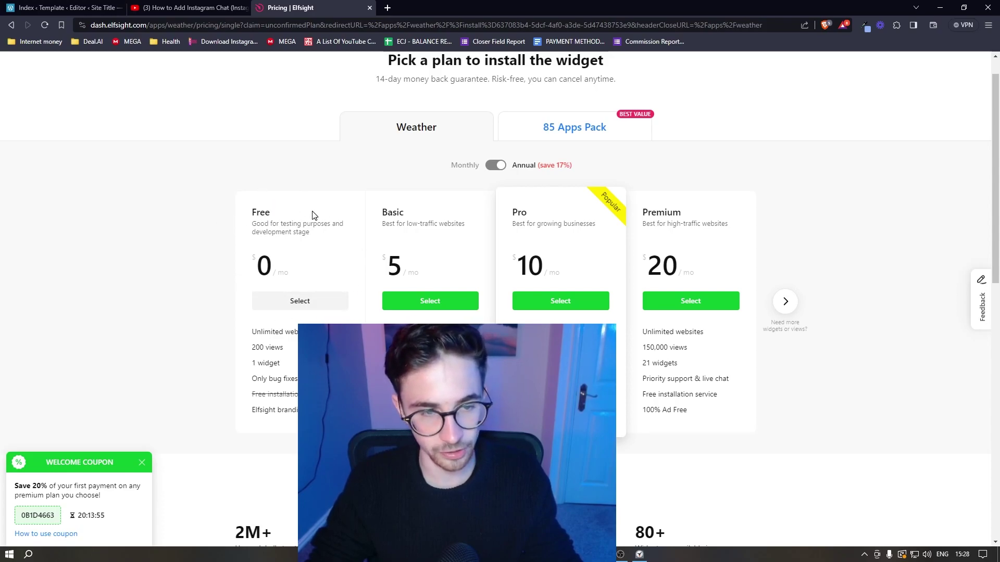
{"action": "left_click", "coordinate": [339, 299]}
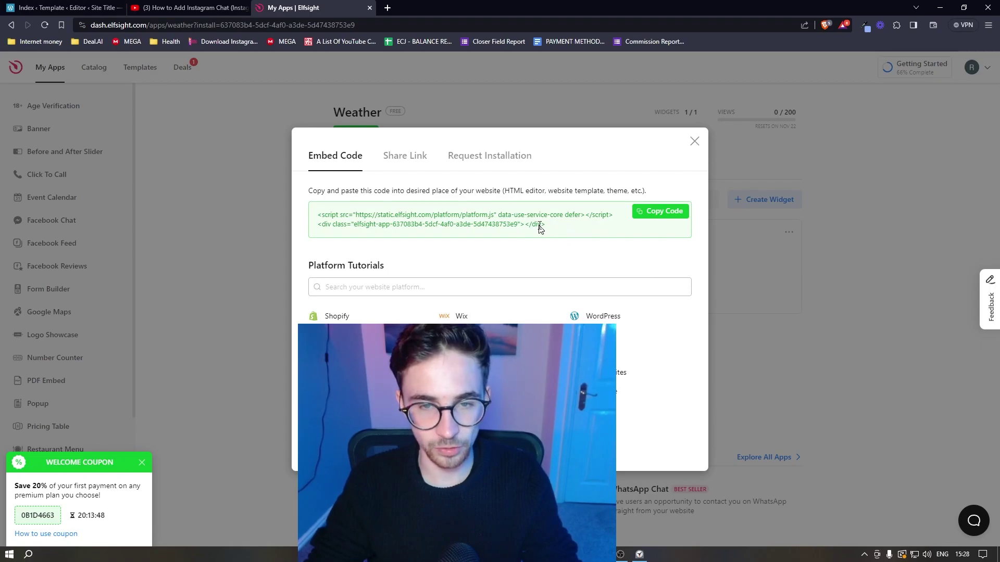
Step: Copy the Weather widget's embed code and switch to the WordPress site editor
{"action": "left_click_drag", "start_coordinate": [540, 227], "coordinate": [337, 215]}
{"action": "left_click", "coordinate": [478, 240]}
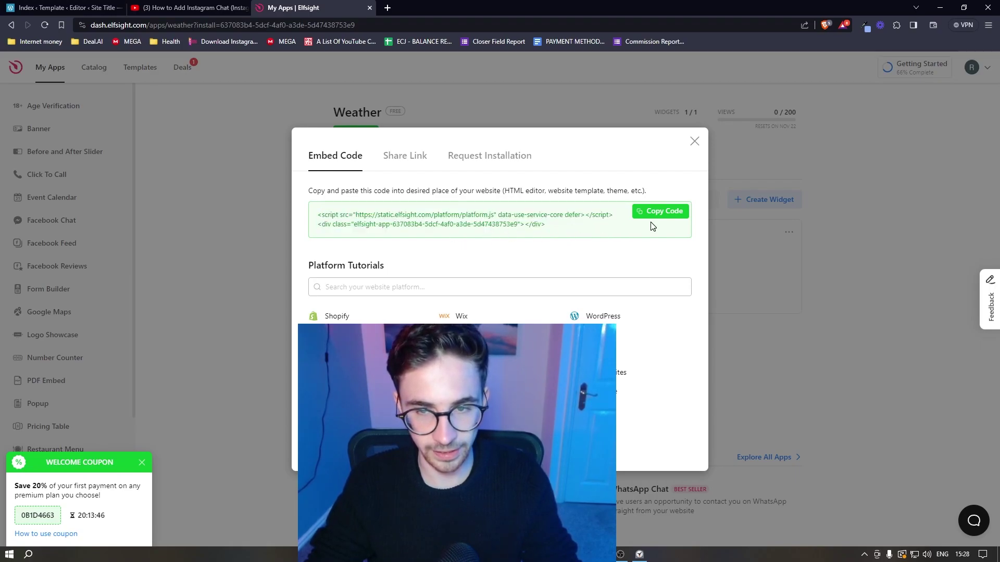
{"action": "left_click", "coordinate": [663, 218]}
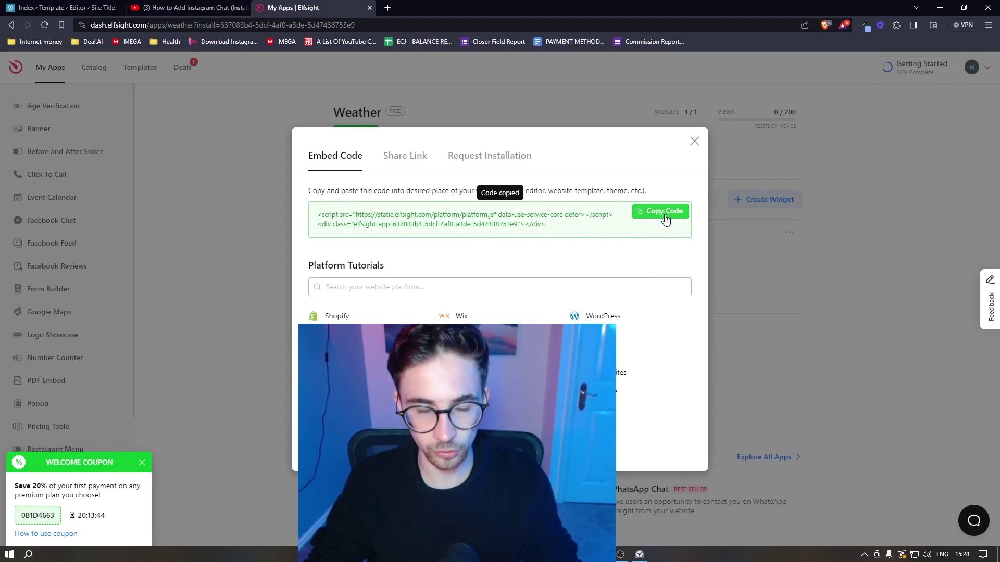
{"action": "left_click", "coordinate": [65, 8]}
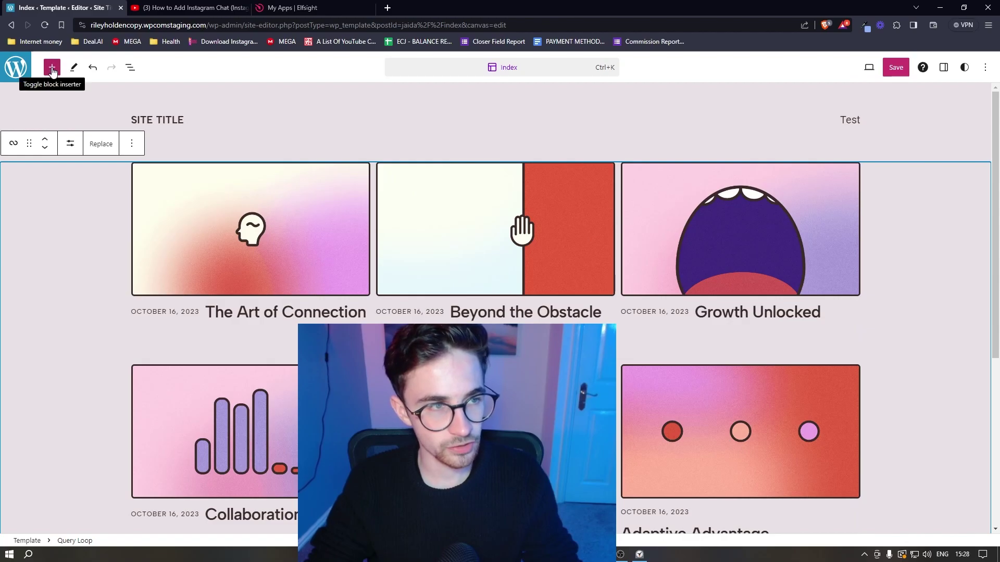
Step: Place a Custom HTML block below the post grid and paste the Elfsight embed code
{"action": "left_click", "coordinate": [52, 68]}
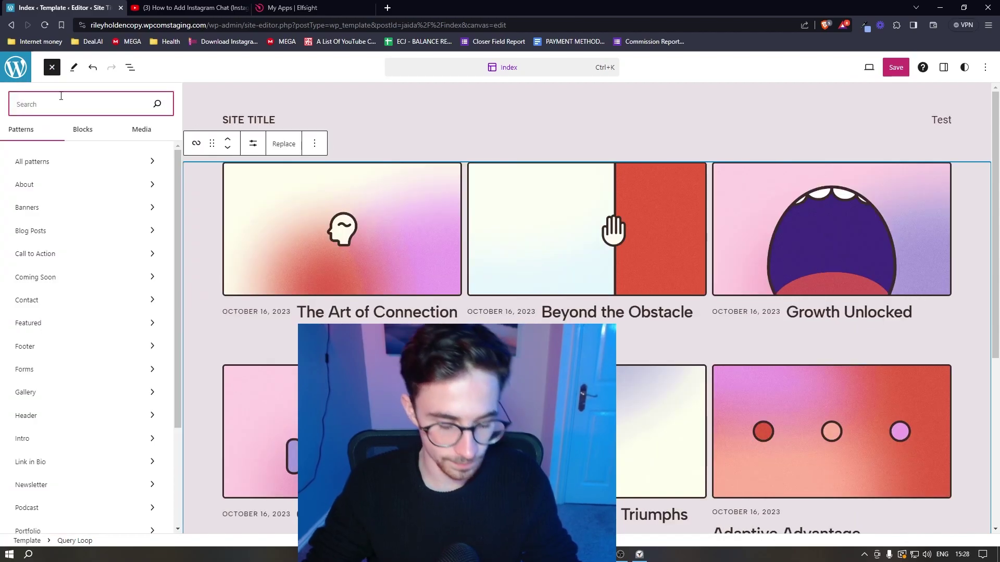
{"action": "type", "text": "html"}
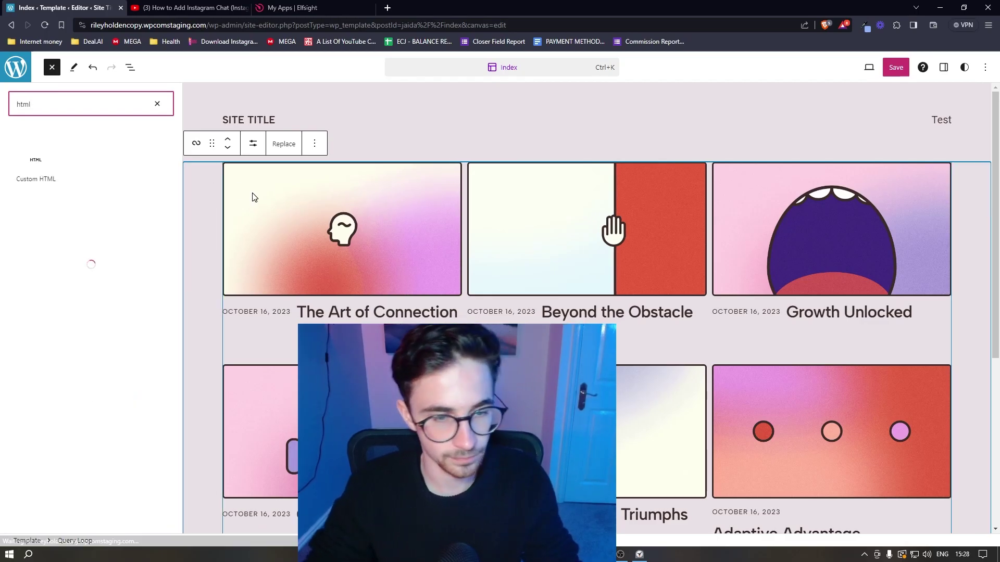
{"action": "scroll", "coordinate": [250, 194], "scroll_direction": "down", "scroll_amount": 5}
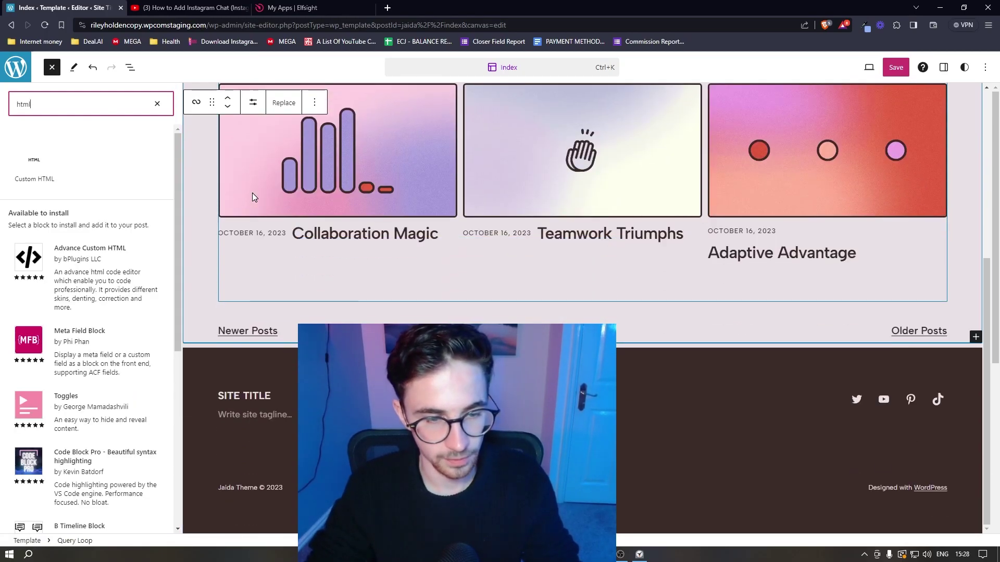
{"action": "left_click_drag", "start_coordinate": [31, 163], "coordinate": [476, 296]}
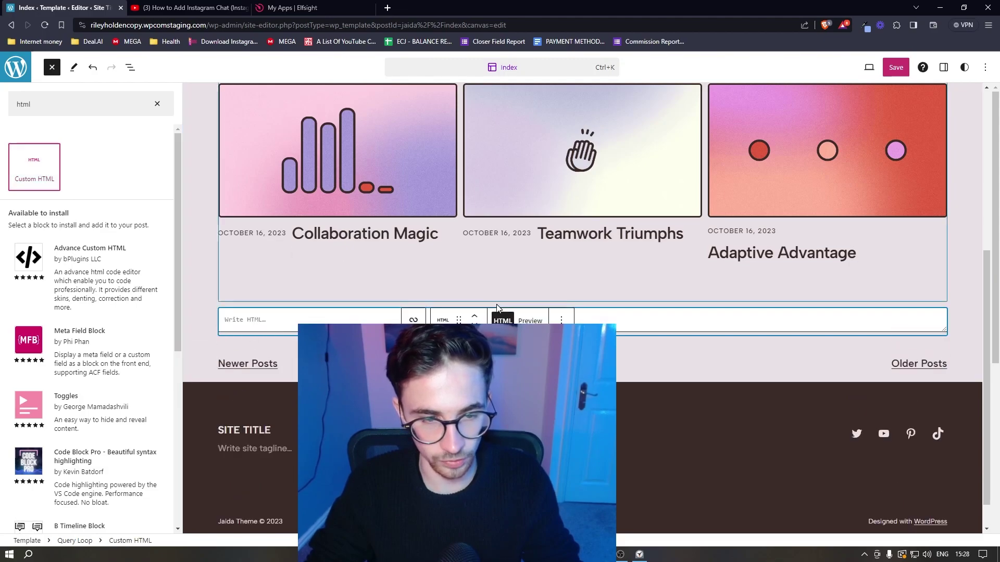
{"action": "left_click", "coordinate": [285, 320]}
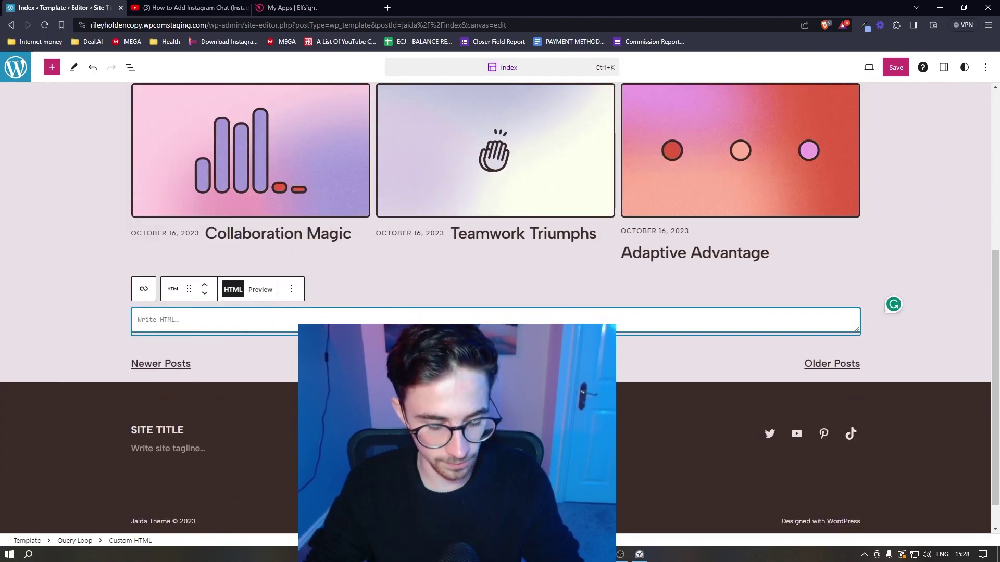
{"action": "key", "text": "ctrl+v"}
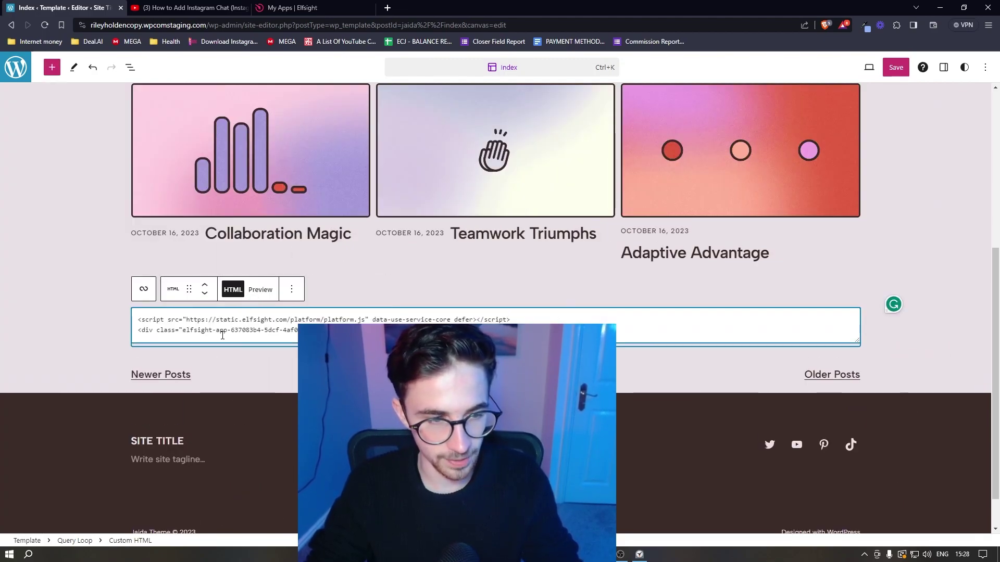
Step: Save the Index template changes and bring up the preview options
{"action": "left_click", "coordinate": [904, 65]}
{"action": "left_click", "coordinate": [898, 74]}
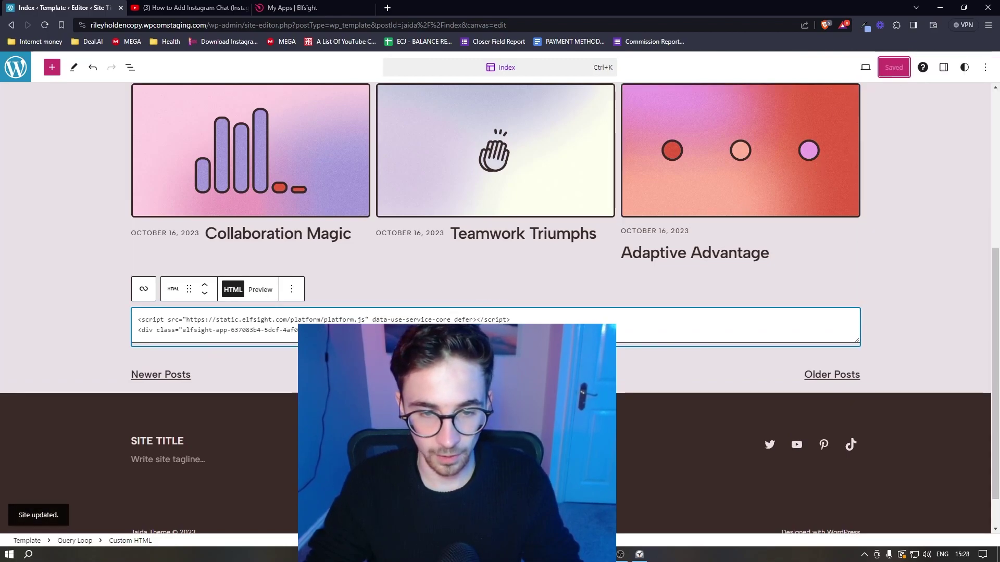
{"action": "left_click", "coordinate": [865, 68]}
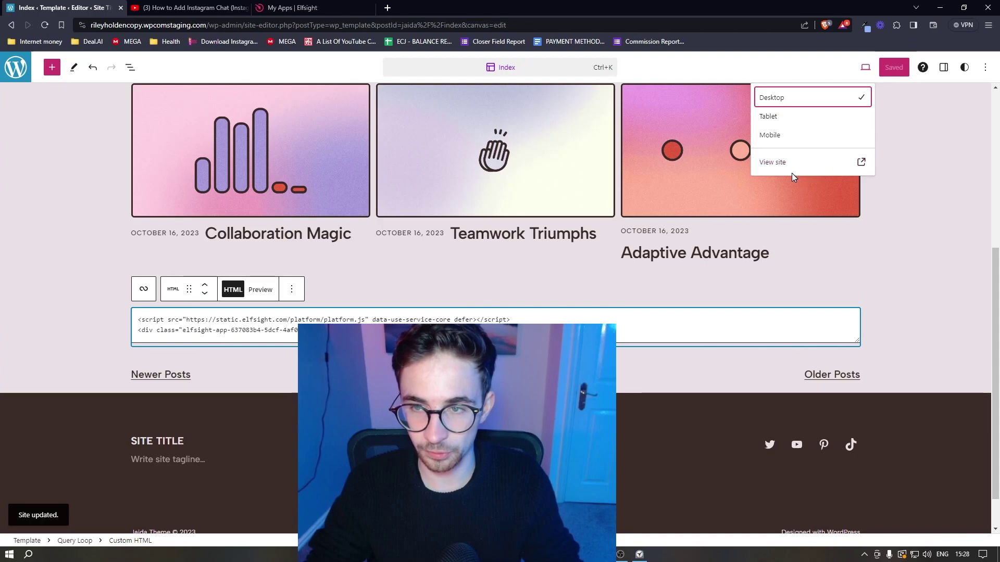
Step: View the live site and scroll down to the London weather widget below the posts
{"action": "left_click", "coordinate": [776, 167]}
{"action": "scroll", "coordinate": [460, 204], "scroll_direction": "down", "scroll_amount": 5}
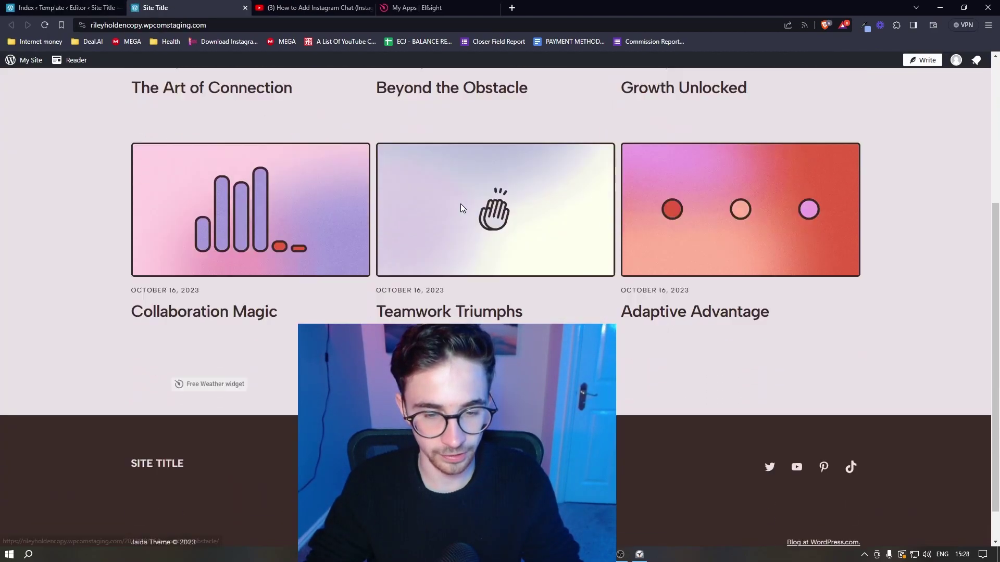
{"action": "scroll", "coordinate": [460, 208], "scroll_direction": "down", "scroll_amount": 3}
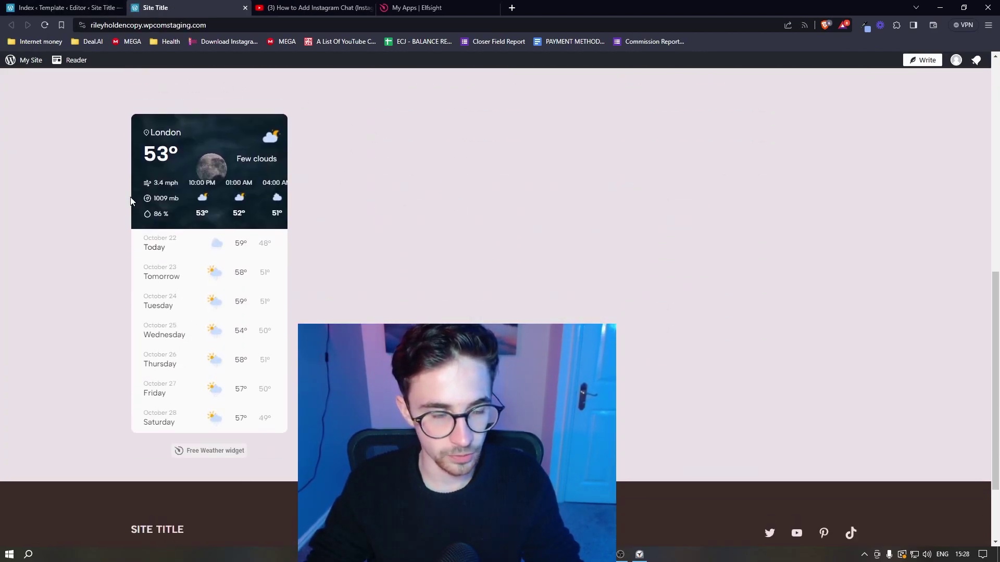